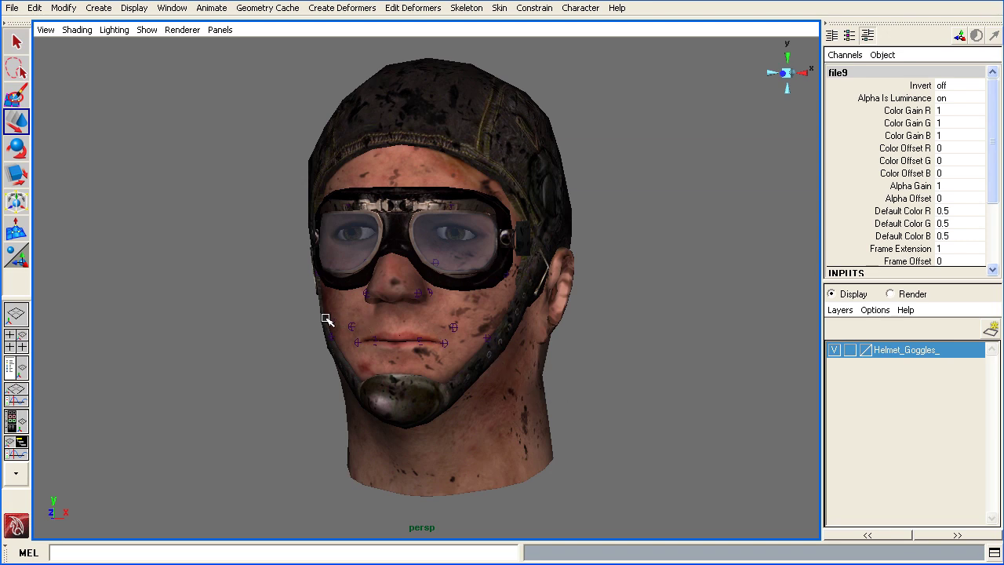
Examine the pilot head with its helmet and goggles from several angles
left_click_drag(252, 292, 230, 285, "alt")
middle_click_drag(230, 285, 195, 306, "alt")
right_click_drag(196, 306, 226, 318, "alt")
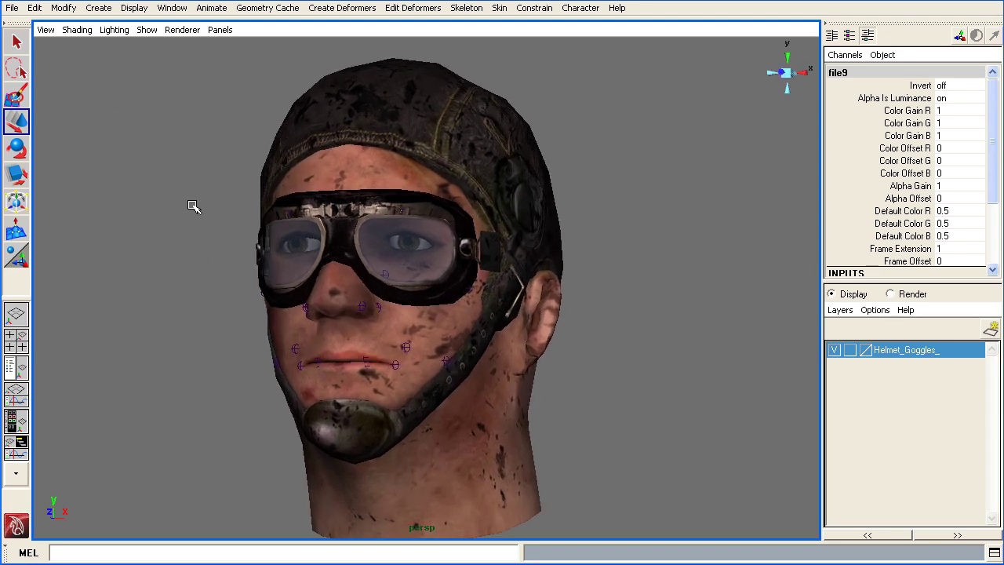
middle_click_drag(174, 206, 170, 175, "alt")
left_click_drag(171, 175, 161, 185, "alt")
right_click_drag(267, 203, 222, 198, "alt")
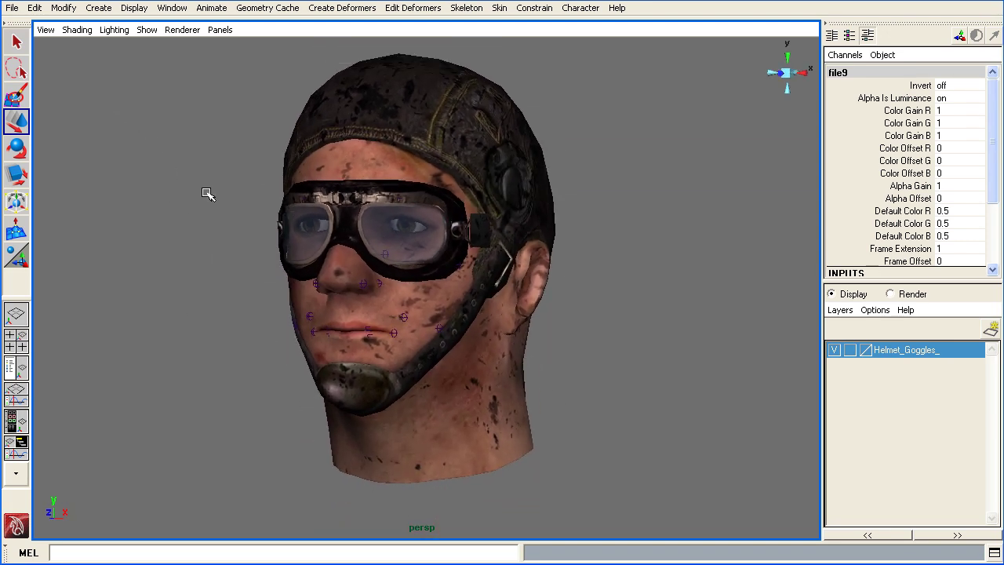
left_click_drag(207, 195, 325, 227, "alt")
Try moving the Left_Sneer_Line and Right_Laugh_Line joints on the pilot's face
left_click(397, 288)
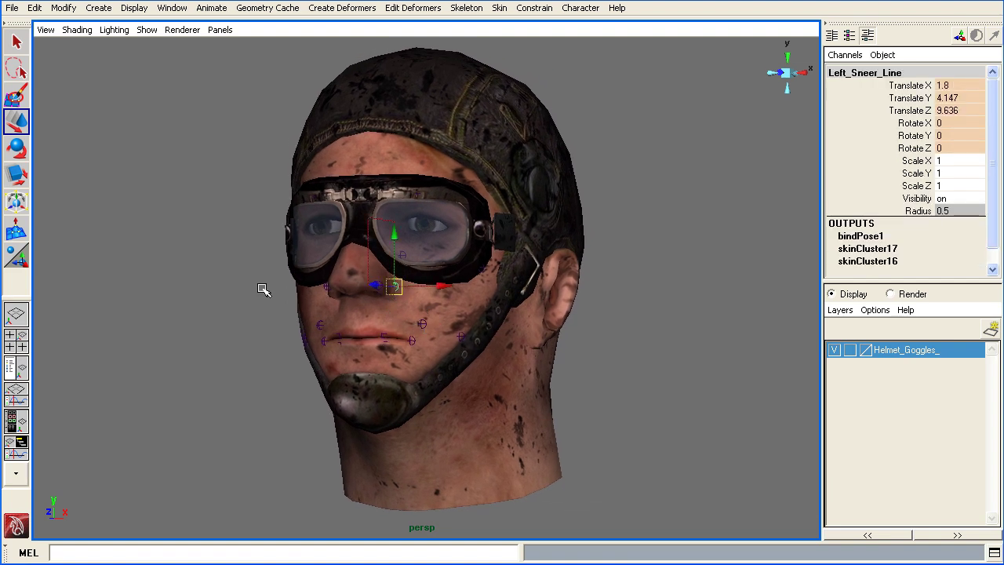
right_click_drag(247, 288, 385, 286, "alt")
left_click_drag(390, 305, 375, 290)
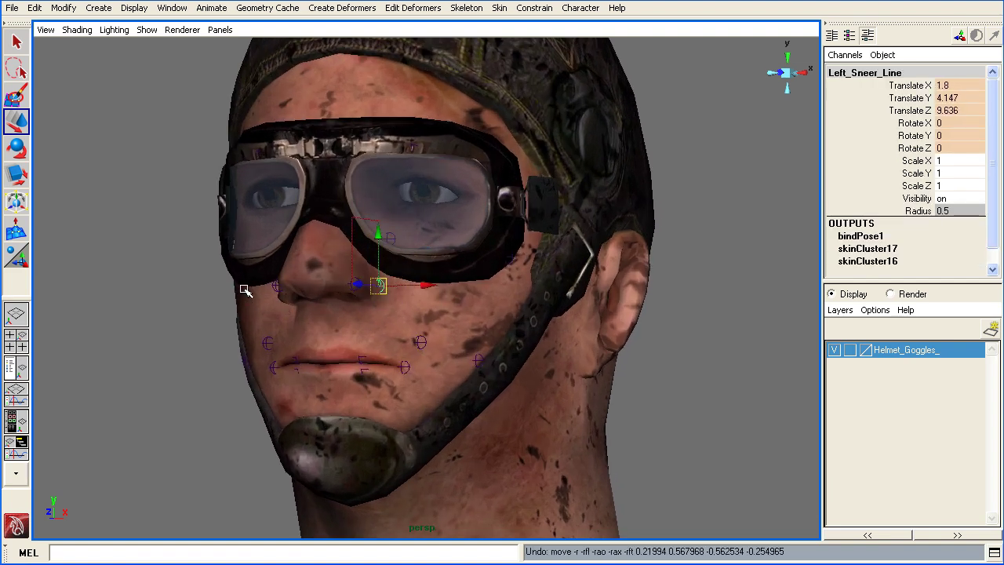
left_click(264, 346)
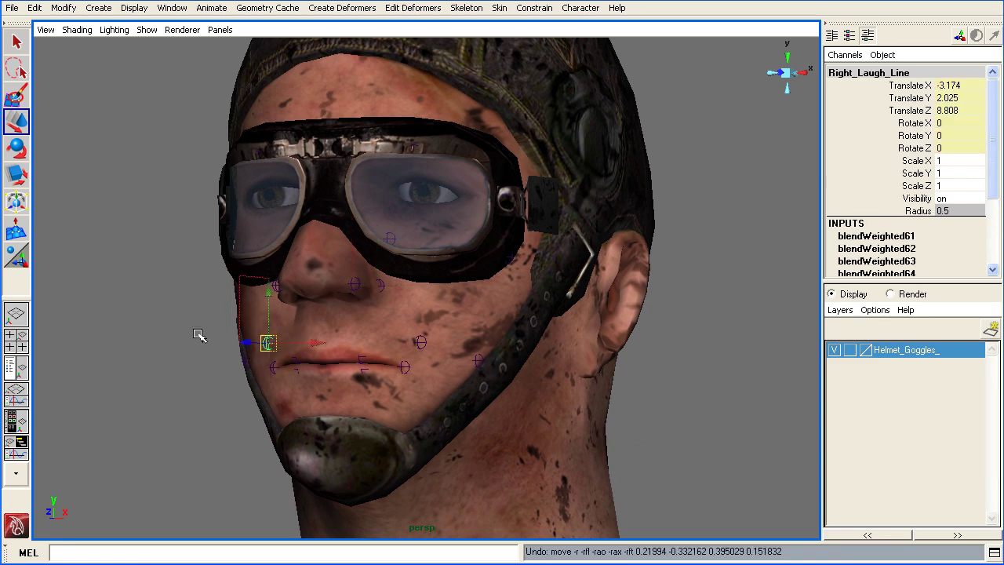
left_click(168, 303)
Try moving the laugh line joint above the mouth corner on the near side of the face
right_click_drag(437, 308, 358, 309, "alt")
middle_click_drag(355, 320, 350, 305, "alt")
left_click_drag(350, 306, 331, 285, "alt")
middle_click_drag(331, 285, 328, 297, "alt")
right_click_drag(328, 297, 349, 304, "alt")
left_click(406, 321)
left_click_drag(406, 323, 433, 333)
key("z")
left_click(228, 225)
left_click_drag(269, 252, 311, 284, "alt")
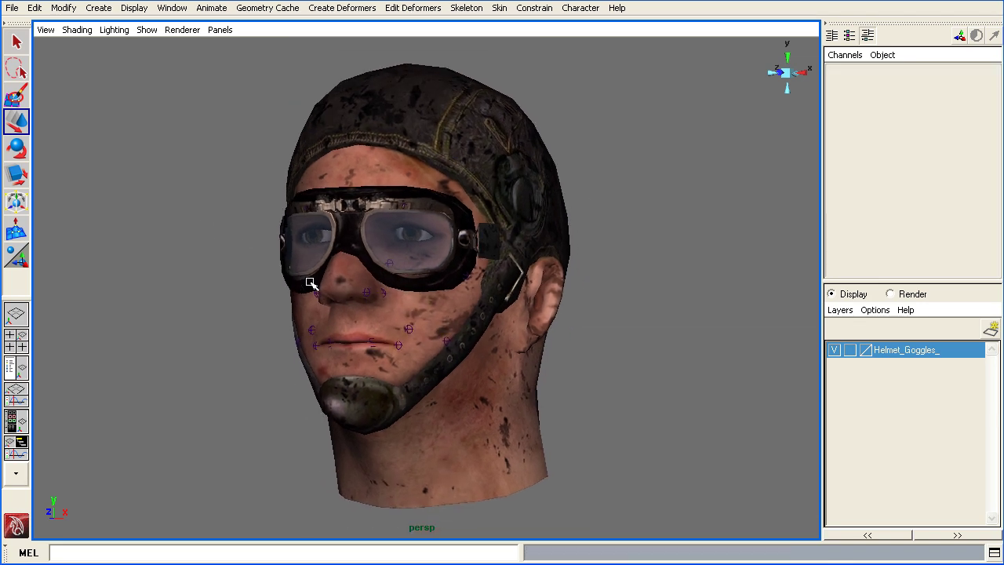
Switch X-ray shading on to inspect the joints inside the head, and restore normal shading
left_click(80, 36)
left_click(110, 178)
left_click(307, 95)
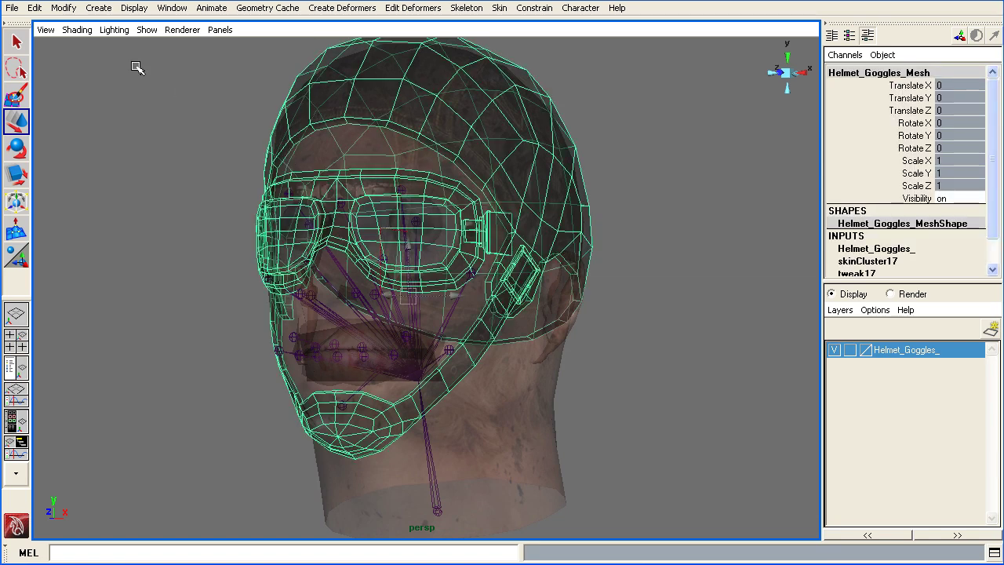
left_click(300, 176)
left_click(77, 29)
left_click(110, 179)
left_click(165, 280)
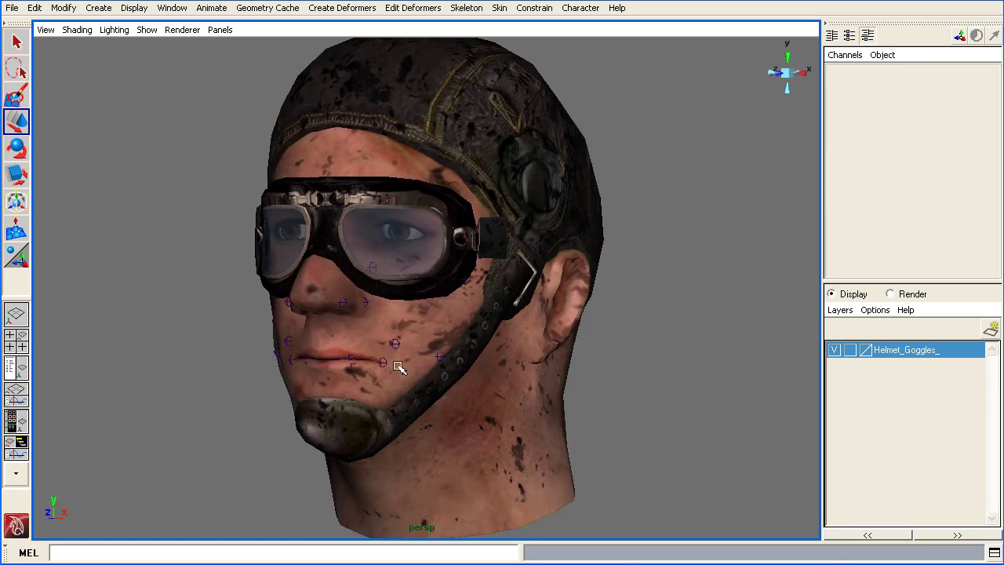
Select Pilot_Mesh and Helmet_Goggles_Mesh in turn to examine how the head is divided into meshes
left_click(395, 346)
left_click(568, 385)
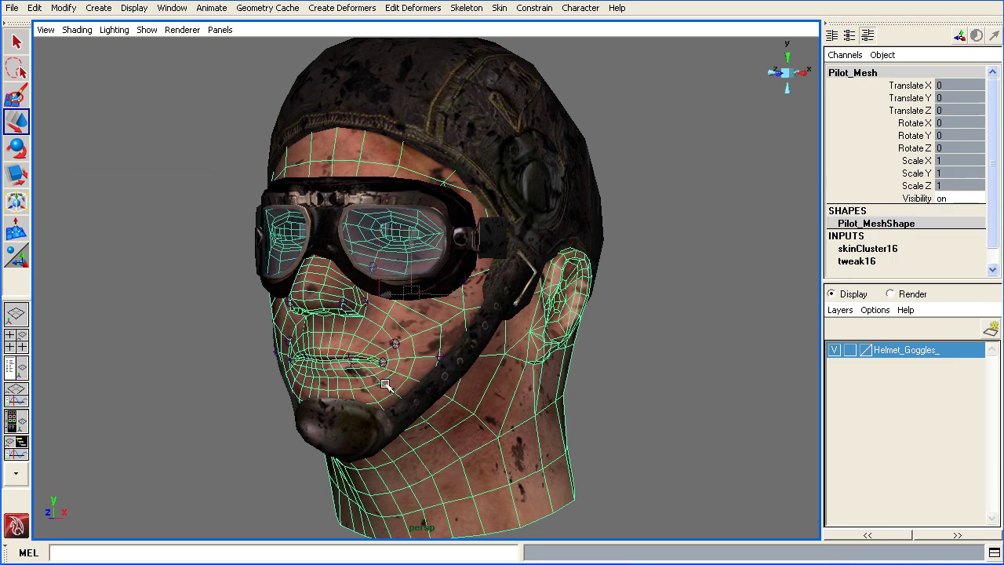
left_click_drag(568, 385, 374, 365, "alt")
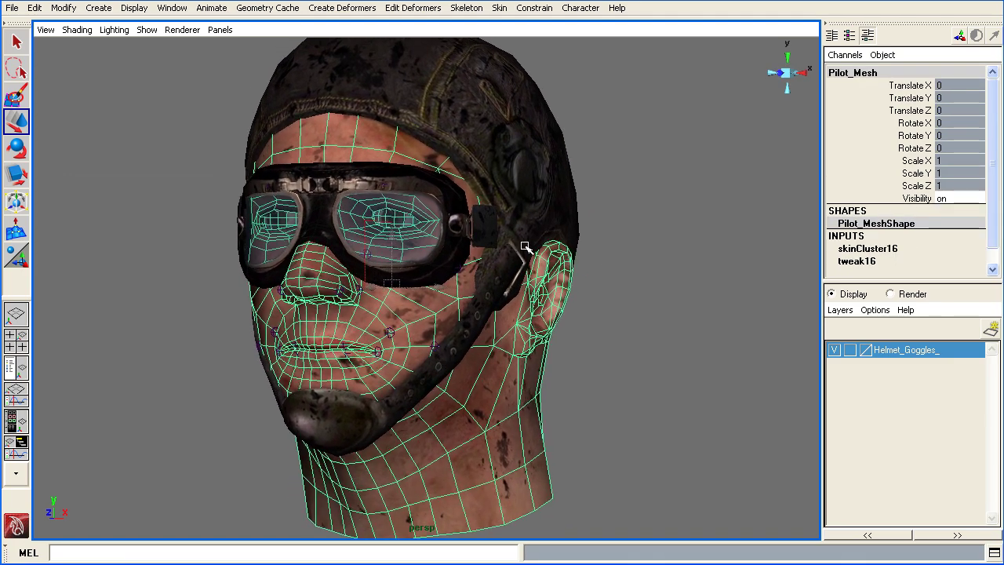
left_click(554, 126)
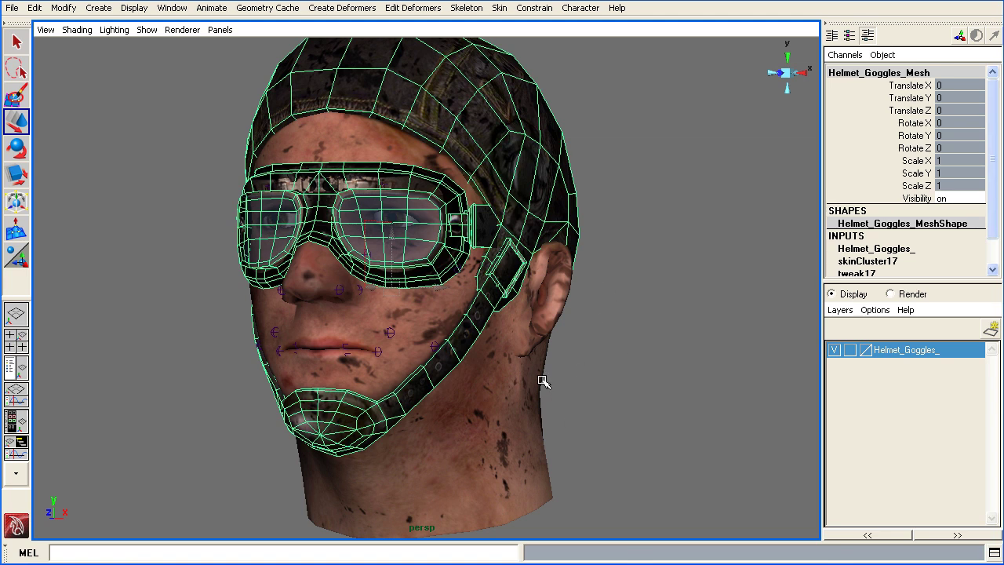
Hide the Helmet_Goggles_ display layer and examine the pilot's uncovered face from both sides
left_click(836, 351)
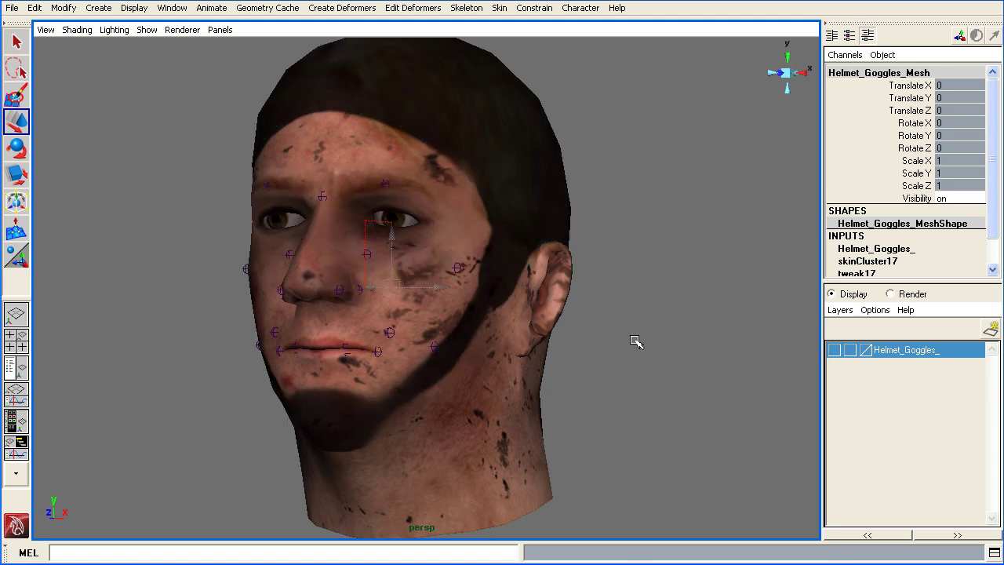
left_click_drag(457, 316, 438, 312, "alt")
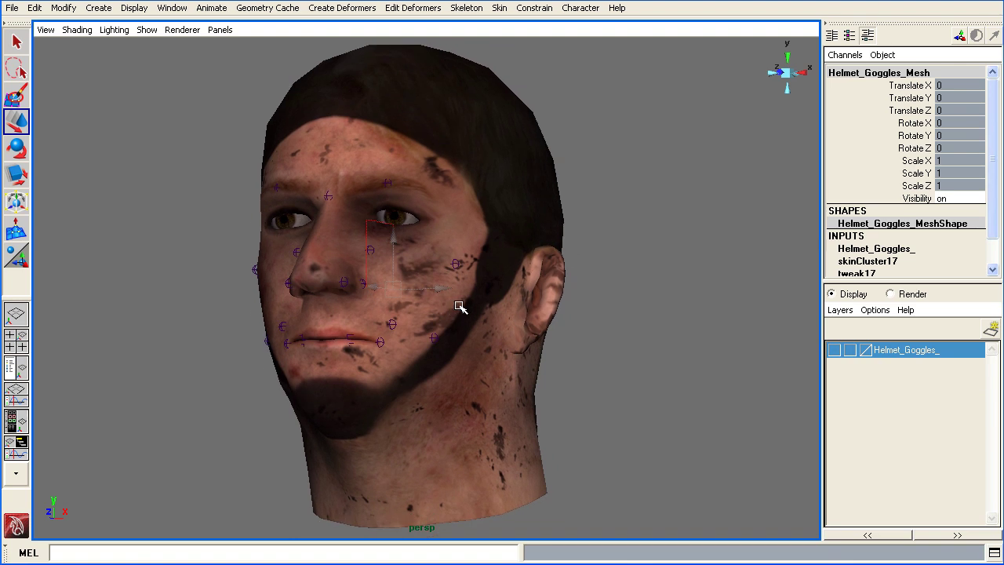
left_click_drag(339, 312, 303, 257, "alt")
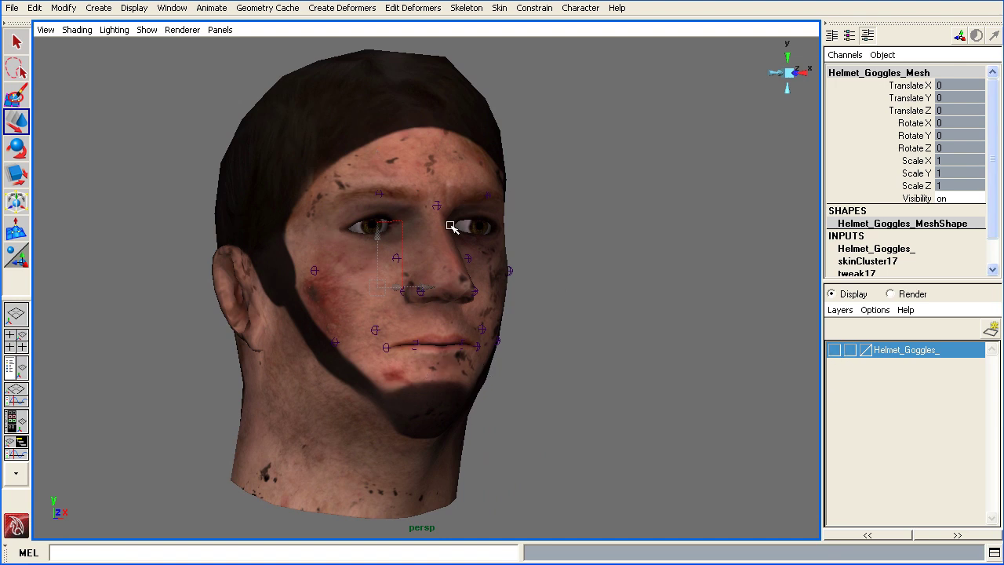
left_click_drag(384, 439, 305, 454, "alt")
left_click(274, 429)
left_click(706, 368)
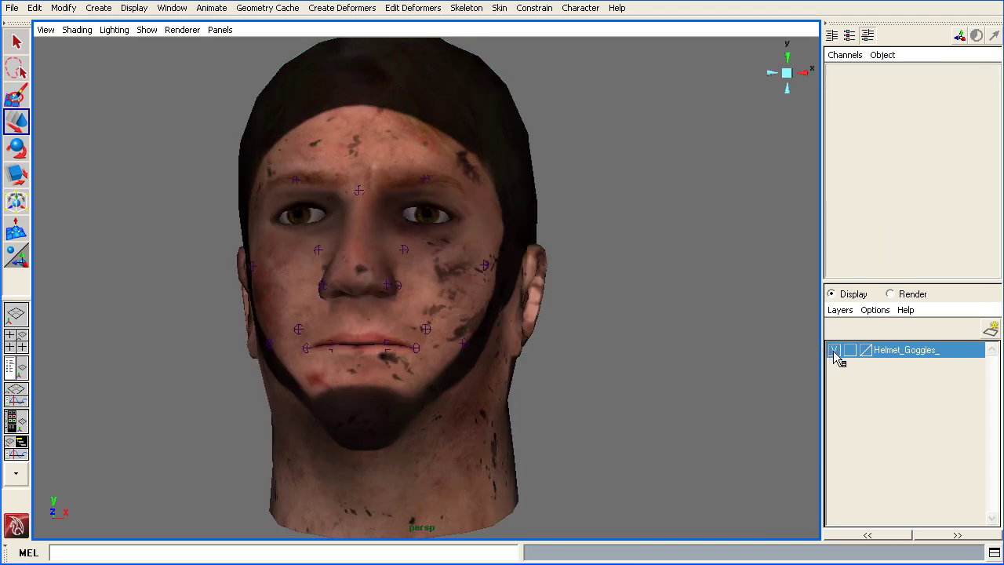
Show the Helmet_Goggles_ layer again and inspect the helmet mesh on the head
left_click(834, 350)
left_click(549, 254)
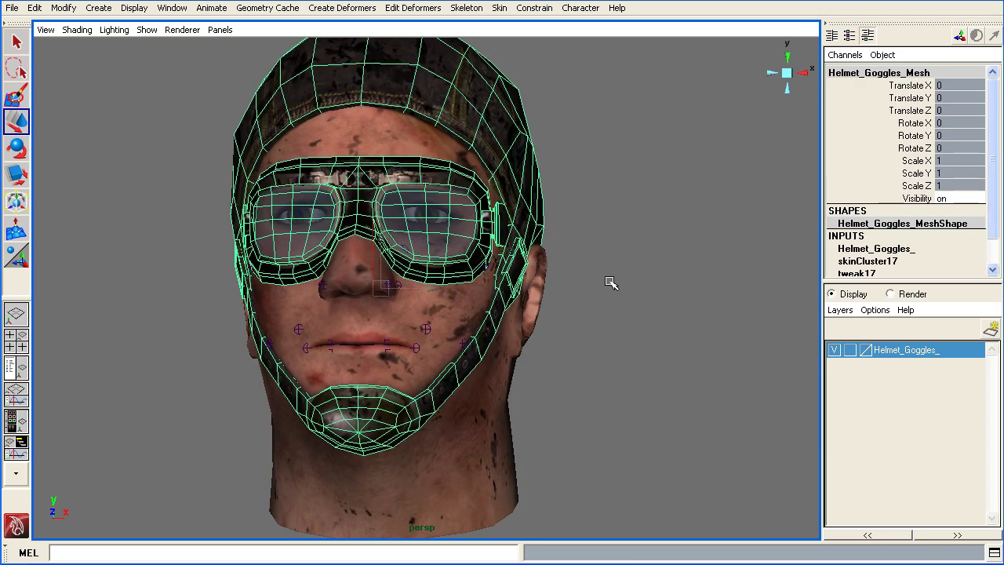
left_click_drag(606, 282, 524, 291, "alt")
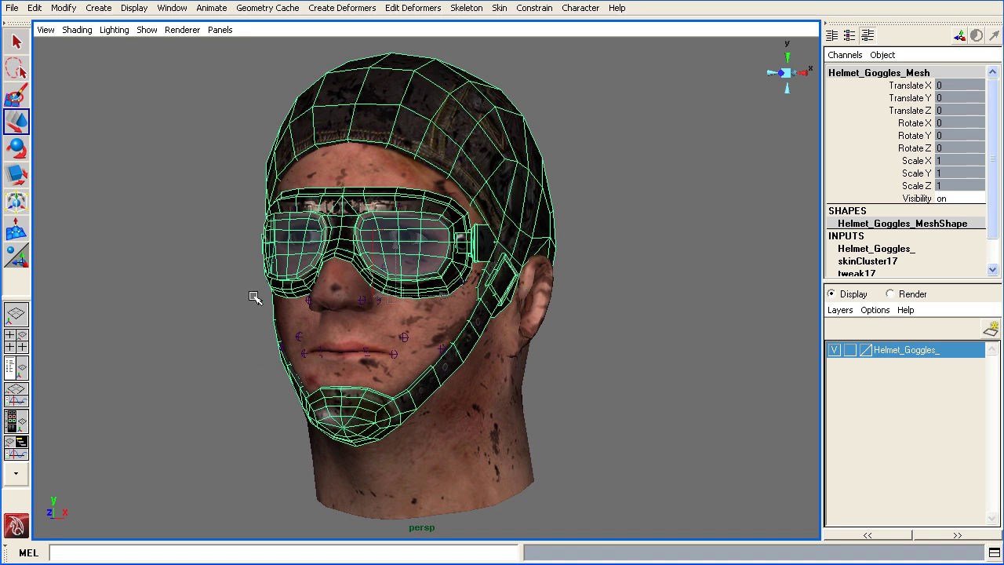
left_click(226, 307)
Open the Outliner and review the joint hierarchy under the Pilot group's Skeleton, collapsing the Neck branch
left_click(172, 8)
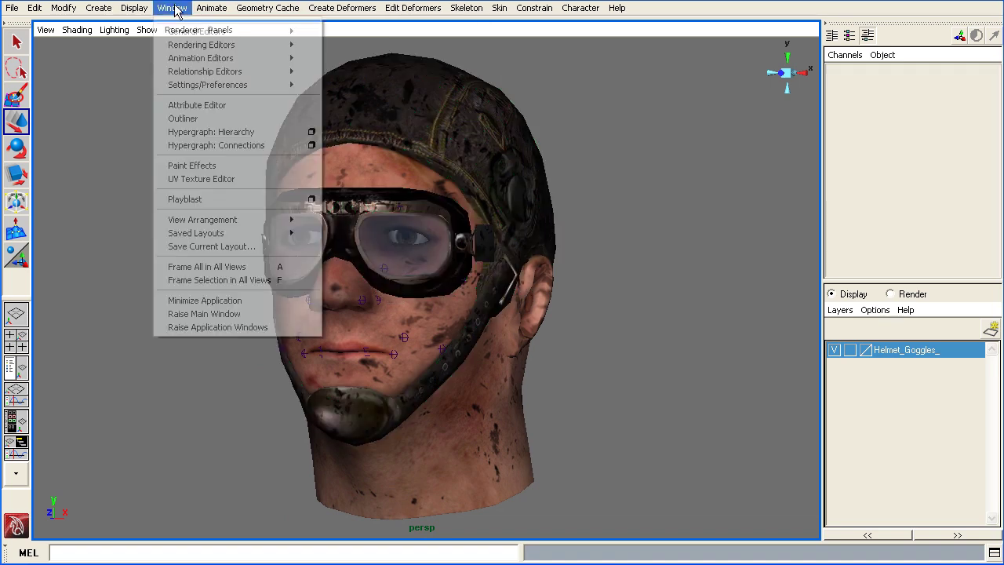
left_click(182, 118)
left_click_drag(607, 134, 489, 133)
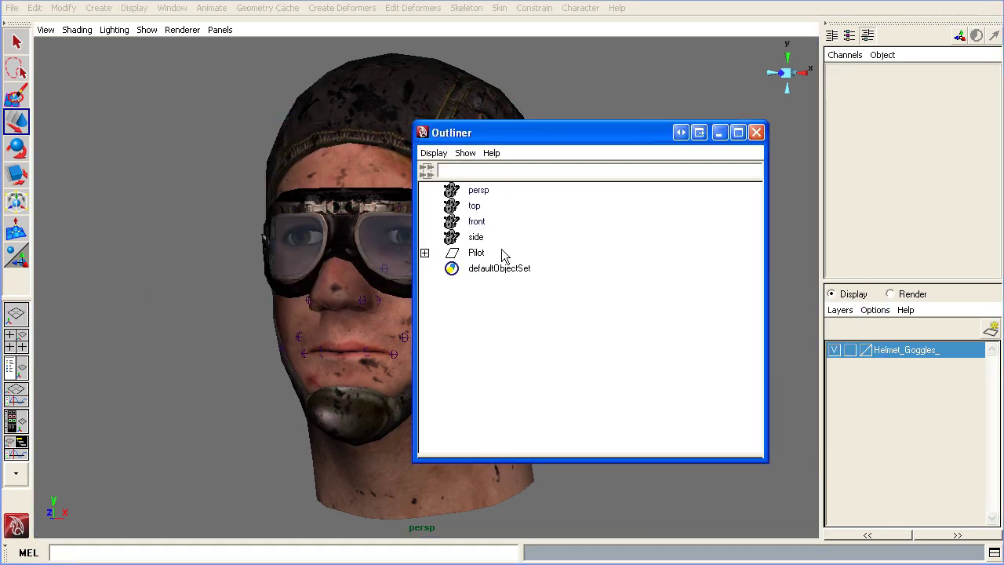
left_click(424, 253)
left_click(425, 268)
left_click(424, 284, "shift")
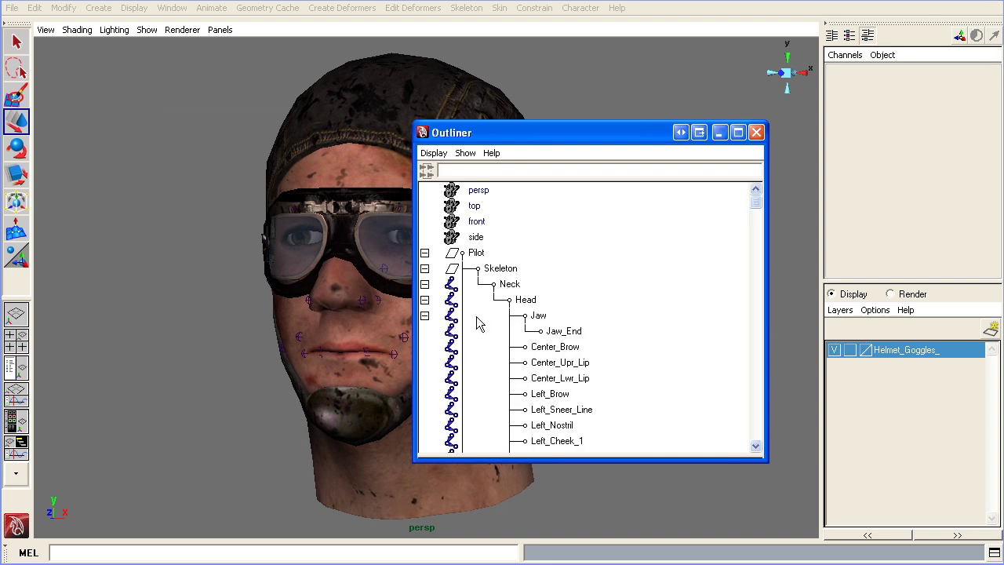
scroll(498, 331, "down", 5)
scroll(520, 345, "up", 5)
left_click(424, 285)
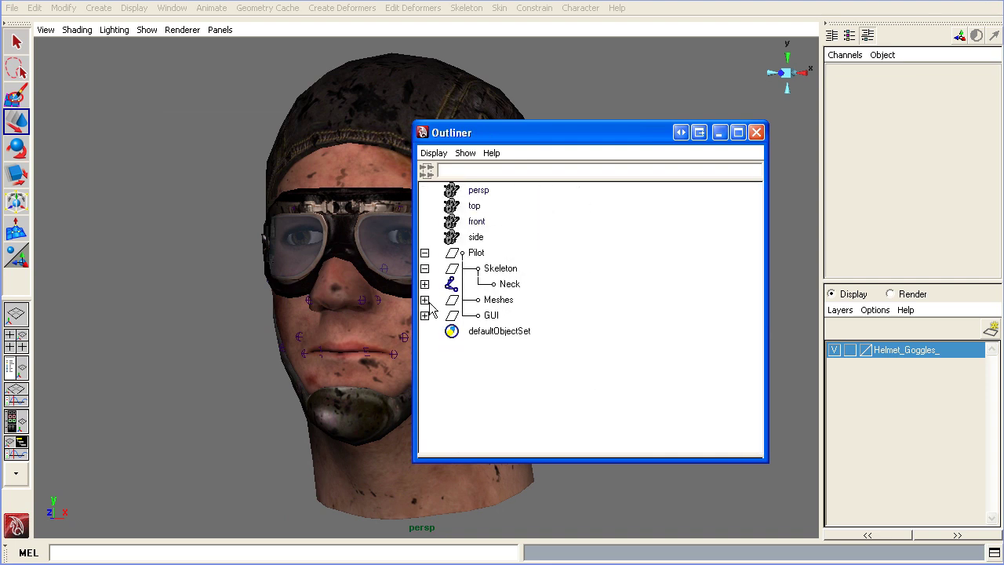
Review Pilot_Mesh and Helmet_Goggles_Mesh inside the Meshes group, and collapse the group
left_click(425, 299)
left_click(518, 316)
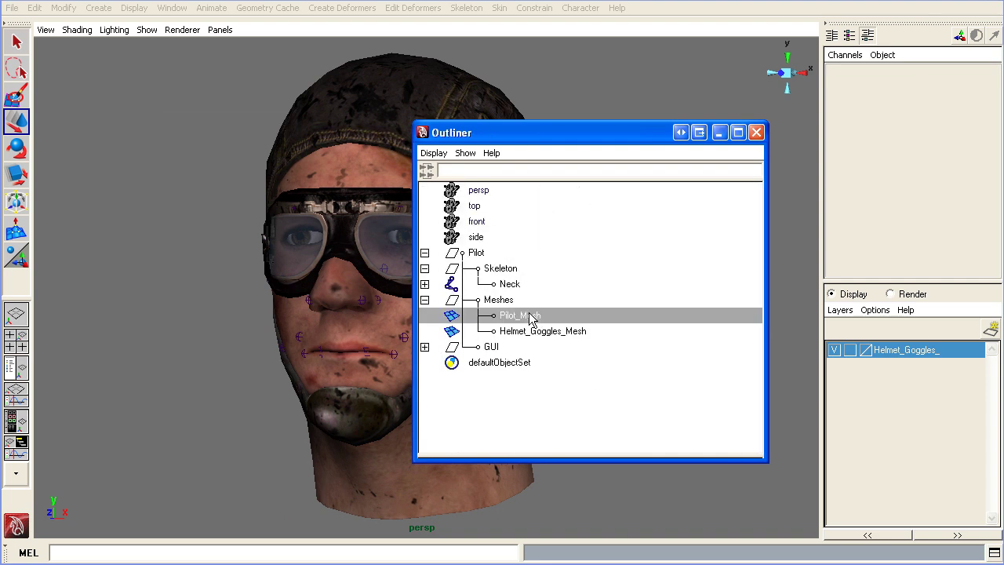
left_click(541, 333)
left_click(424, 300)
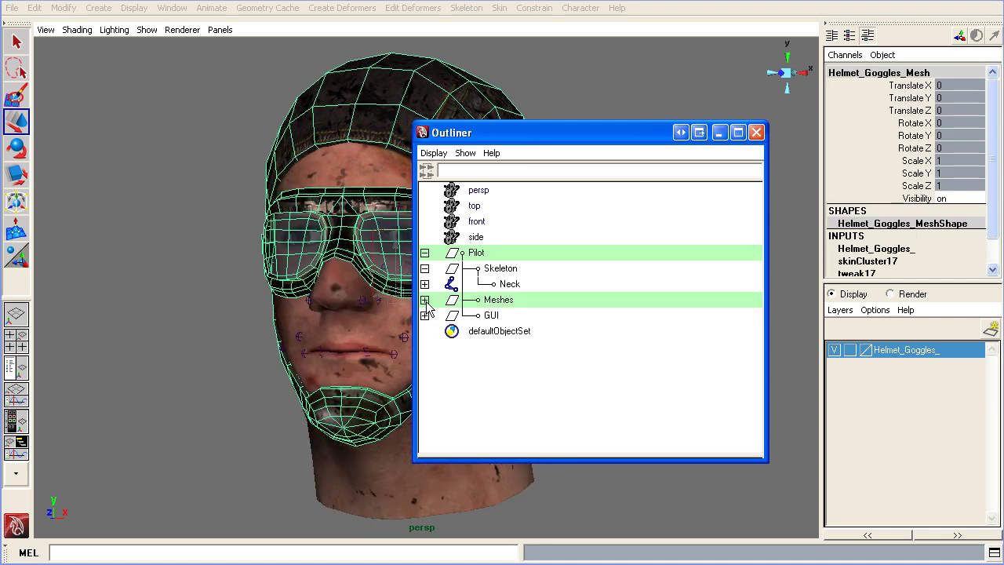
Select the Pilot, Meshes and GUI groups in turn to check what each one contains
left_click(477, 254)
left_click(502, 301)
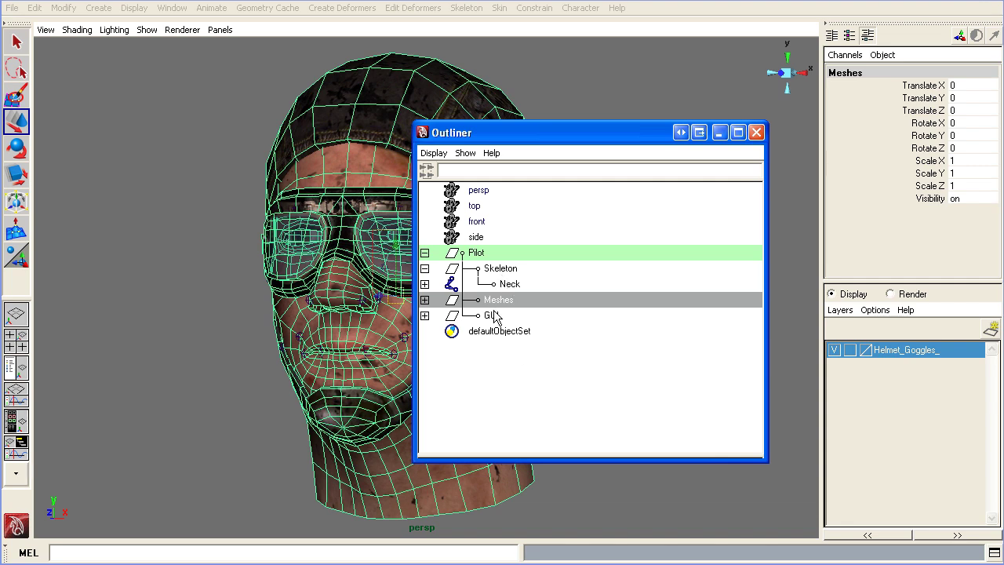
left_click(490, 314)
left_click(498, 299)
left_click(478, 253)
left_click(497, 316)
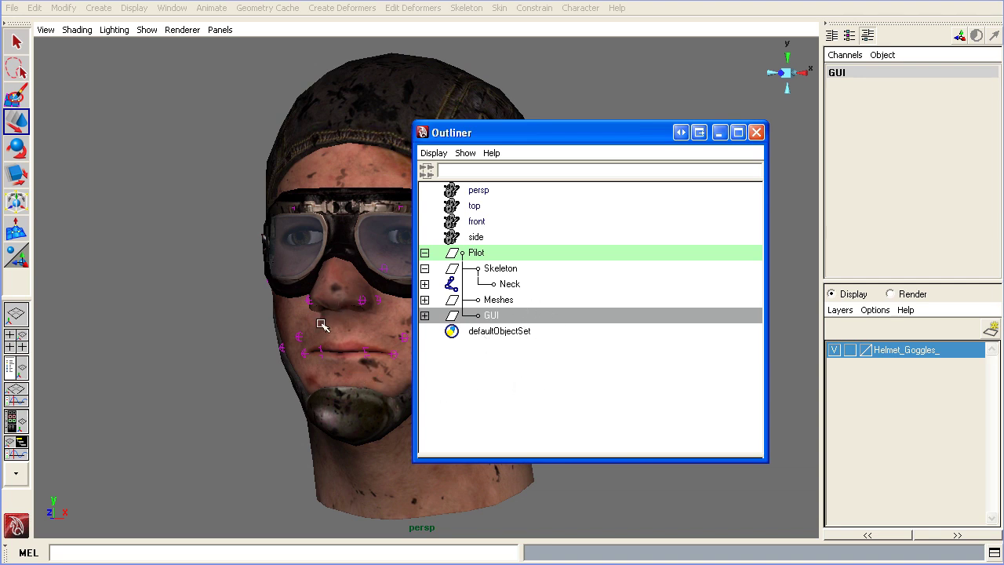
Inspect GUI_Cam and Facial_GUI inside the GUI group, collapse the groups and close the Outliner
left_click(424, 315)
left_click(516, 331)
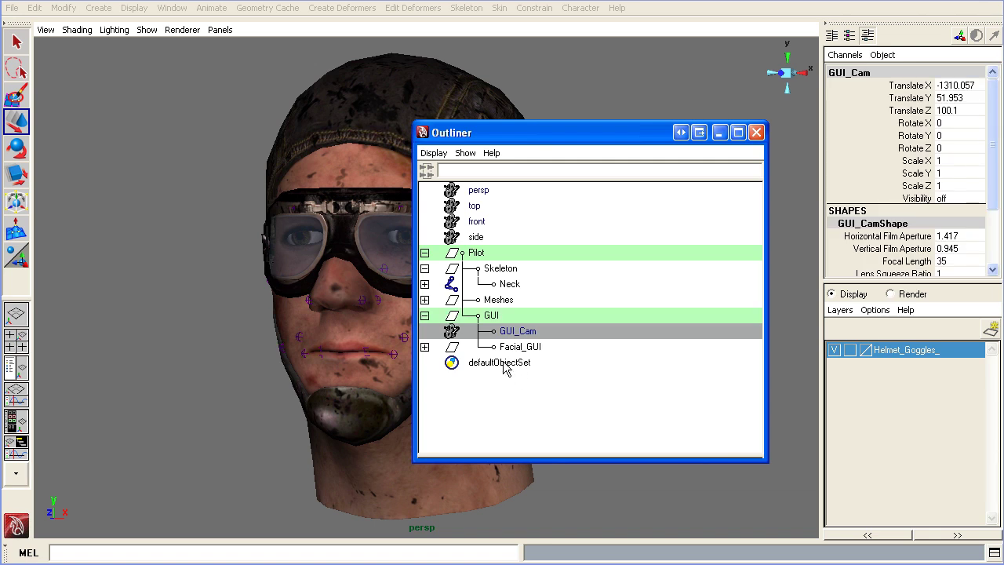
left_click(520, 347)
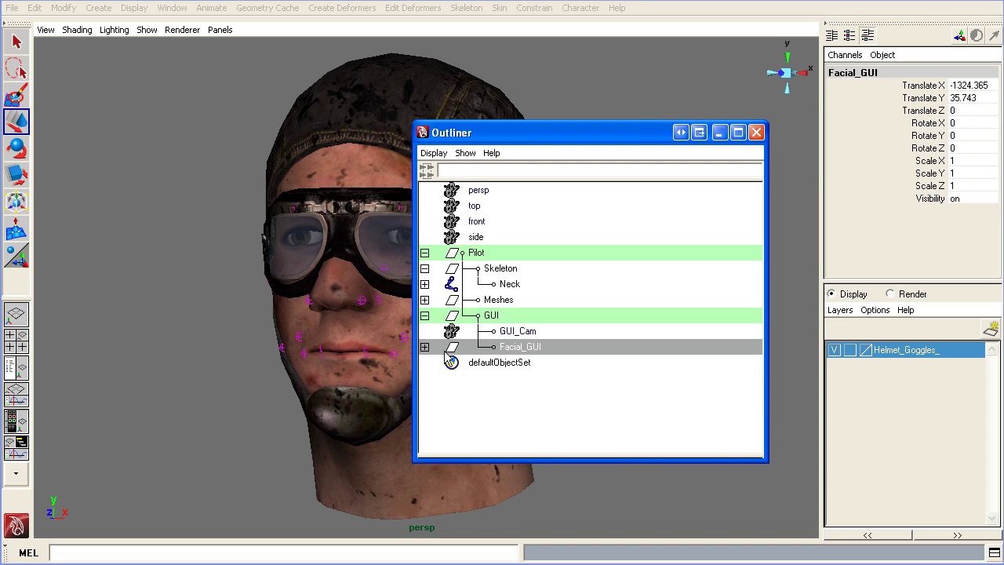
left_click(424, 315)
left_click(425, 268)
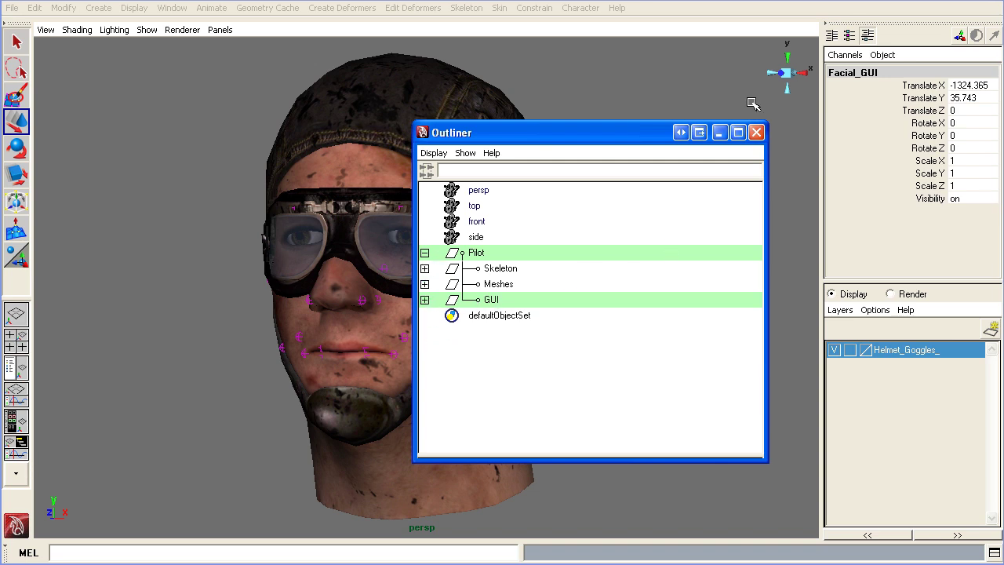
left_click(756, 133)
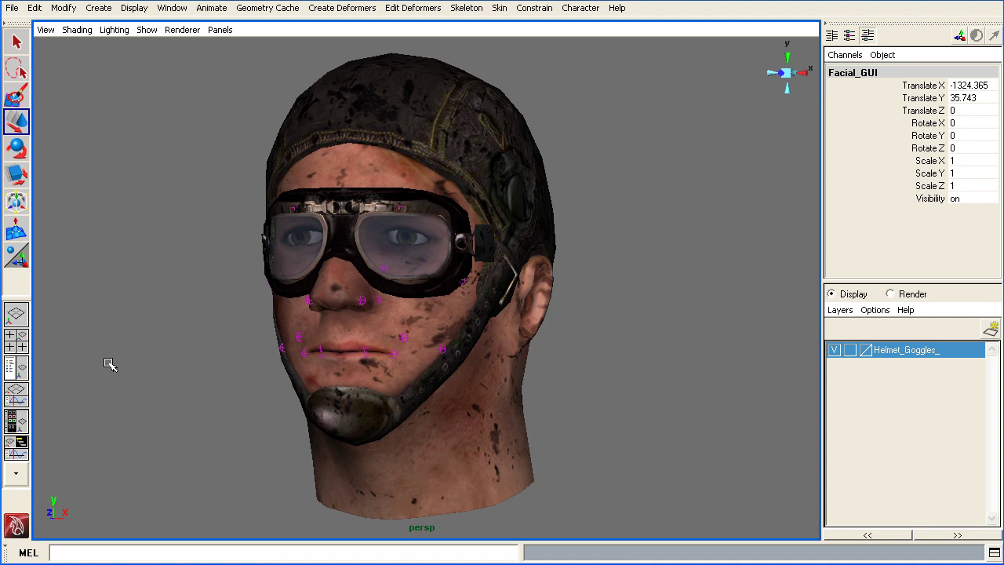
Switch to the Outliner/perspective layout and replace the Outliner pane with the orthographic GUI_Cam view
left_click(17, 369)
left_click(114, 31)
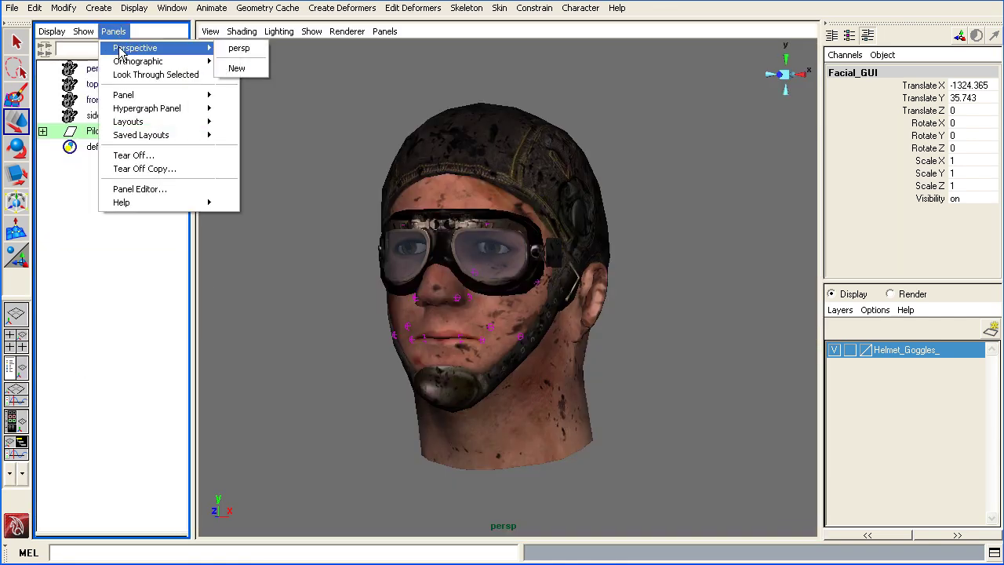
mouse_move(192, 63)
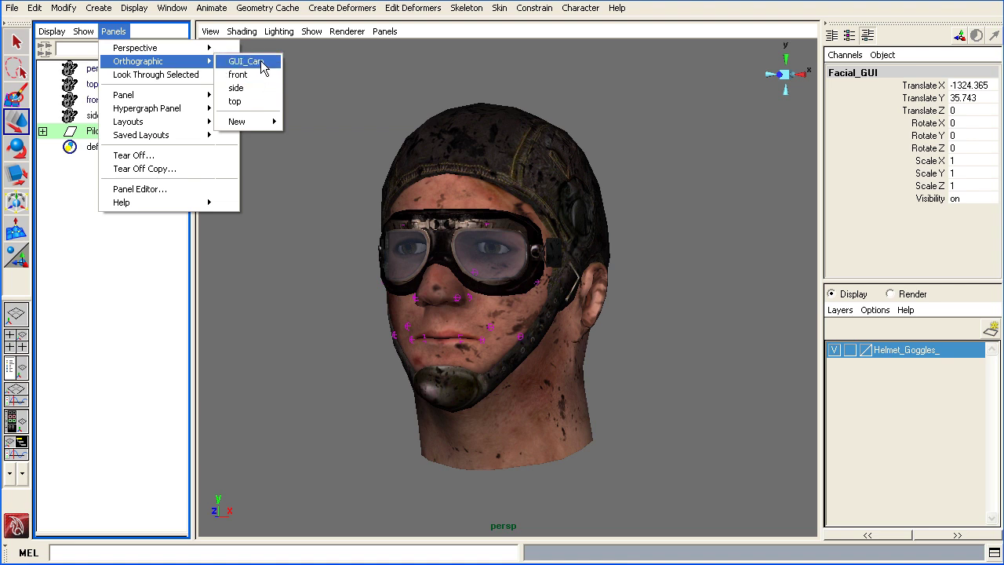
left_click(262, 62)
Widen the GUI_Cam pane to about half the workspace and frame the head in the perspective view
left_click_drag(196, 226, 346, 235)
left_click(379, 233)
left_click_drag(222, 157, 428, 224)
right_click_drag(512, 253, 574, 269, "alt")
middle_click_drag(574, 269, 587, 275, "alt")
right_click_drag(586, 274, 574, 266, "alt")
left_click_drag(575, 267, 570, 268, "alt")
left_click(230, 119)
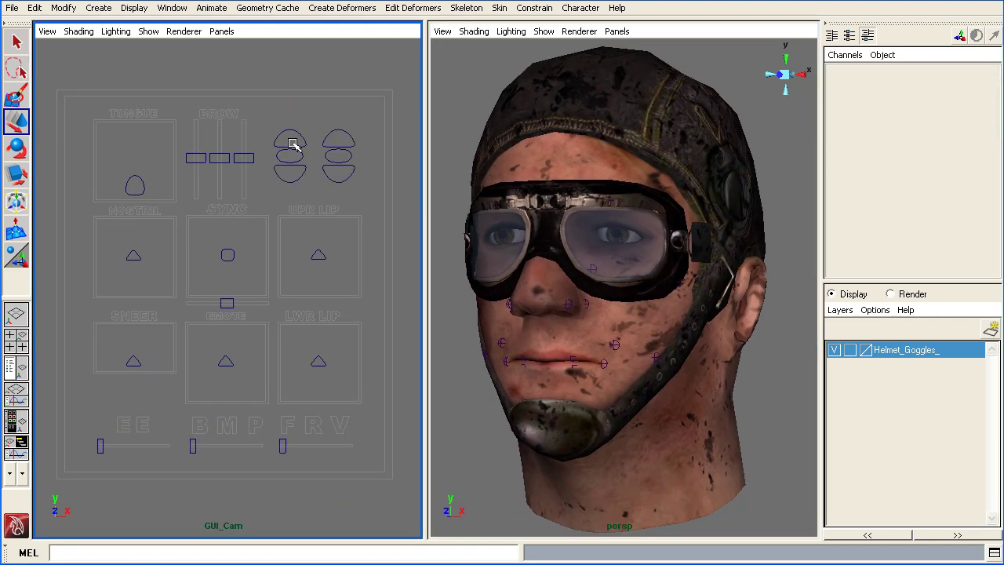
Try moving the eye controls in the facial GUI
left_click_drag(279, 120, 365, 196)
left_click(247, 113)
left_click_drag(272, 122, 355, 187)
mouse_move(291, 156)
left_mouse_down()
mouse_move(300, 142)
mouse_move(286, 149)
left_mouse_up()
key("ctrl+z")
Try moving the brow sliders and the upper eyelid controls in the facial GUI
left_click_drag(246, 178, 197, 184)
key("ctrl+z")
left_click_drag(271, 119, 357, 147)
middle_click_drag(357, 147, 276, 164)
key("ctrl+z")
Try moving the Tongue control and the nostril control within their boxes
left_click(133, 181)
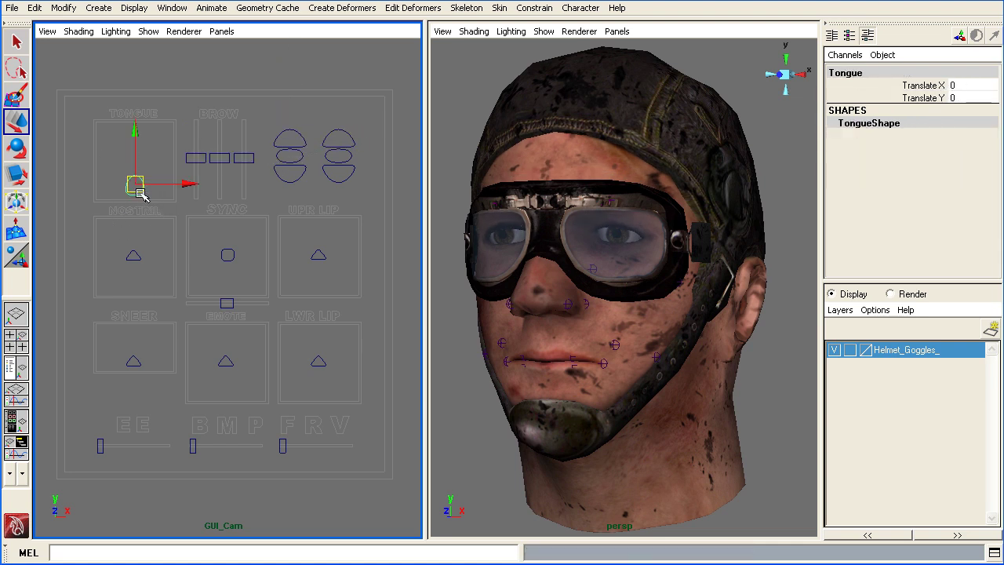
key("ctrl+z")
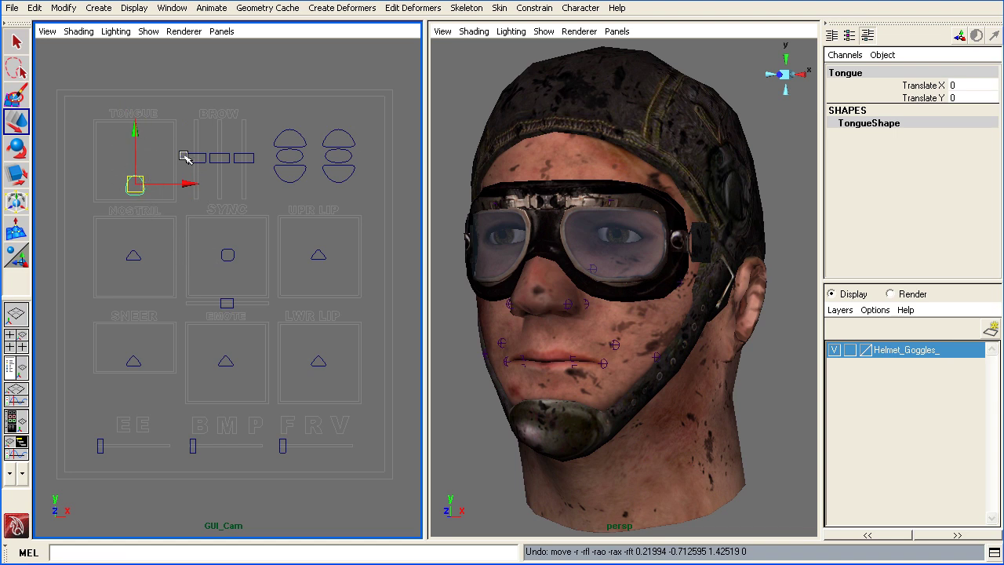
left_click_drag(104, 235, 162, 283)
left_click_drag(116, 169, 144, 272)
mouse_move(132, 256)
left_mouse_down()
mouse_move(128, 230)
mouse_move(128, 262)
mouse_move(146, 242)
left_mouse_up()
key("ctrl+z")
key("ctrl+z")
Try moving the sneer control in different directions within its box
left_click(137, 360, "shift")
left_click_drag(139, 361, 146, 382)
key("ctrl+z")
mouse_move(136, 365)
left_mouse_down()
mouse_move(132, 354)
mouse_move(145, 349)
left_mouse_up()
key("ctrl+z")
Try moving the sync control and the small slider beneath its box
left_click_drag(218, 234, 240, 263)
mouse_move(235, 261)
left_mouse_down()
mouse_move(258, 292)
mouse_move(220, 267)
left_mouse_up()
middle_click_drag(222, 269, 242, 301)
key("ctrl+z")
key("ctrl+z")
left_click(225, 303)
key("ctrl+z")
Try moving the upper and lower lip controls, both together and separately
left_click_drag(312, 242, 324, 361)
mouse_move(317, 352)
middle_mouse_down()
mouse_move(301, 332)
mouse_move(327, 366)
middle_mouse_up()
key("ctrl+z")
left_click_drag(315, 360, 346, 357)
key("ctrl+z")
left_click(319, 257)
left_click_drag(318, 258, 318, 233)
key("ctrl+z")
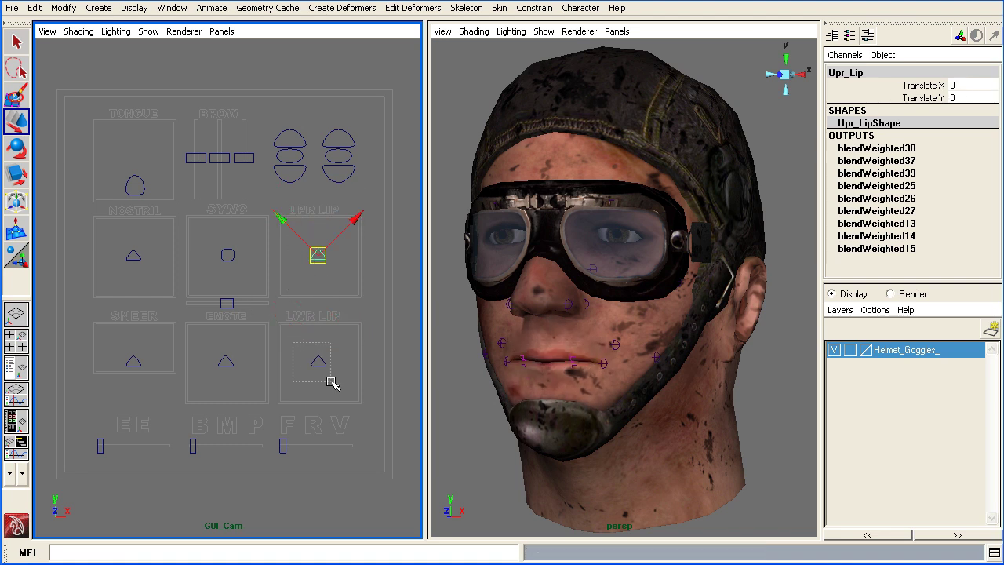
Try moving the lower lip control down and the upper lip control up, and undo the moves
left_click(318, 361)
middle_click_drag(318, 360, 320, 381)
left_click(318, 255)
left_click_drag(318, 256, 316, 229)
key("ctrl+z")
key("ctrl+z")
key("ctrl+z")
Try moving the Emote control in different directions within its box, and undo the move
left_click(252, 349)
left_click(226, 361)
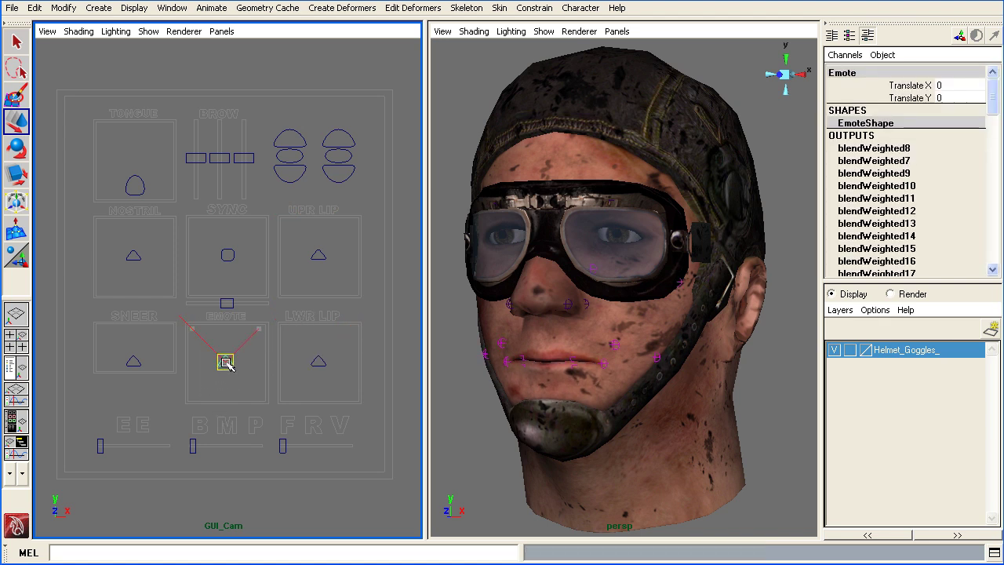
mouse_move(225, 361)
left_mouse_down()
mouse_move(226, 333)
mouse_move(224, 376)
left_mouse_up()
middle_click_drag(226, 377, 241, 337)
key("ctrl+z")
Try out the EE slider and move the BMP slider to 2, undoing each move
left_click_drag(91, 411, 201, 444)
key("ctrl+z")
left_click_drag(164, 409, 224, 447)
middle_click_drag(223, 448, 289, 448)
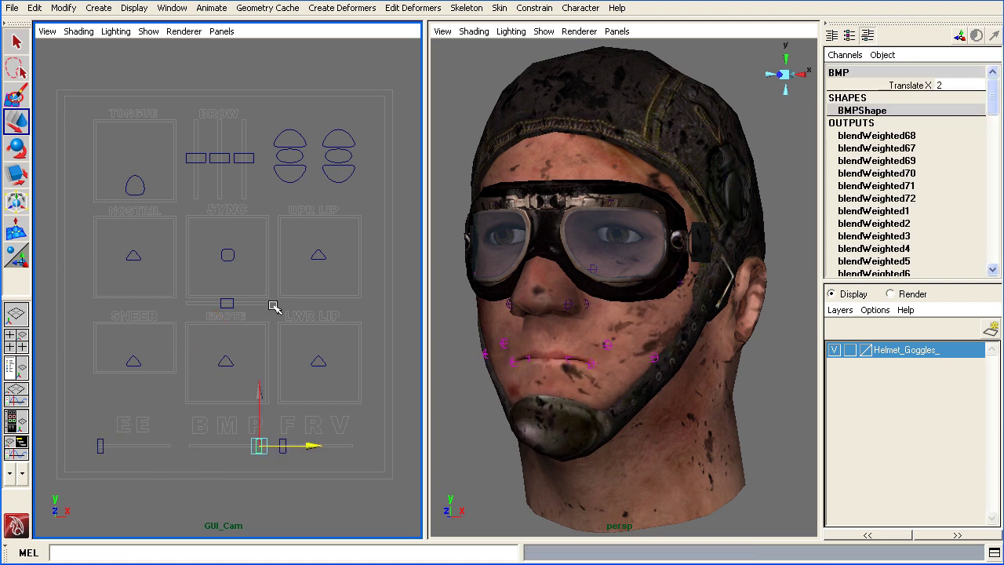
key("ctrl+z")
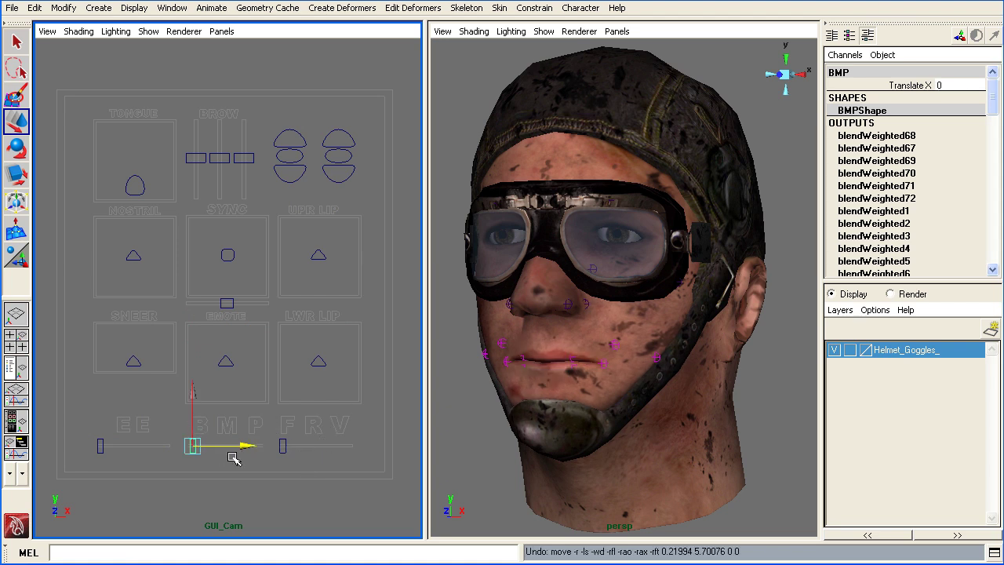
Try moving the FRV slider along its track, and undo the move
left_click(283, 445)
middle_click_drag(282, 445, 343, 466)
key("ctrl+z")
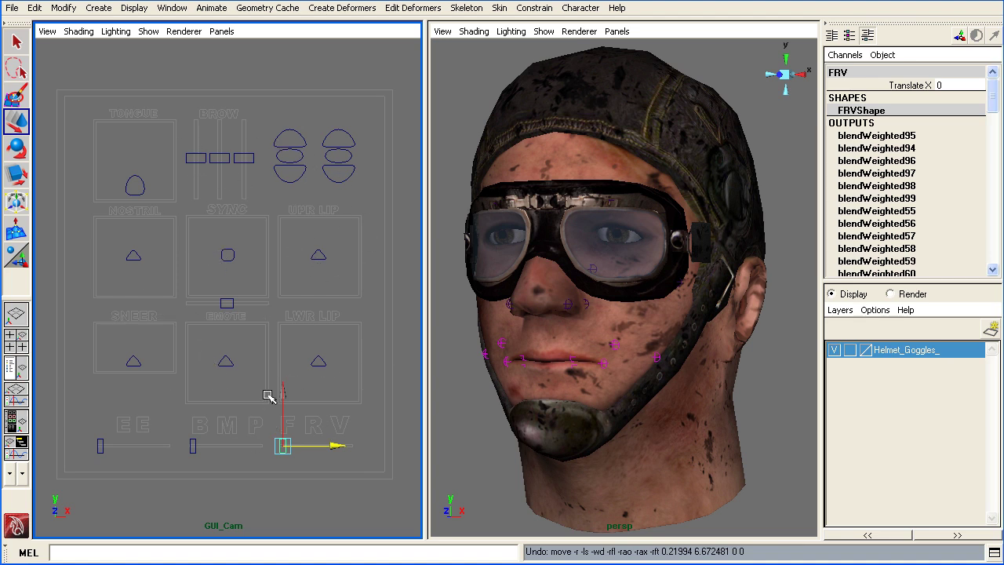
Select all the facial GUI controls together, and clear the selection
left_click(397, 401)
left_click_drag(94, 110, 355, 489)
left_click(361, 261)
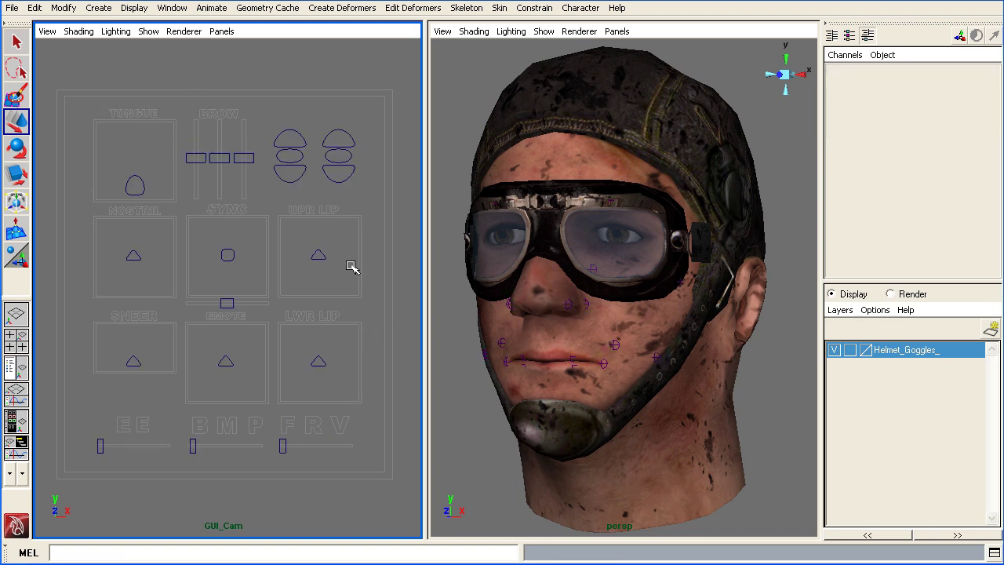
left_click_drag(77, 91, 379, 461)
left_click(366, 212)
Try moving the three brow controls down together, and undo the move
left_click_drag(181, 132, 252, 175)
left_click_drag(197, 158, 200, 208)
key("ctrl+z")
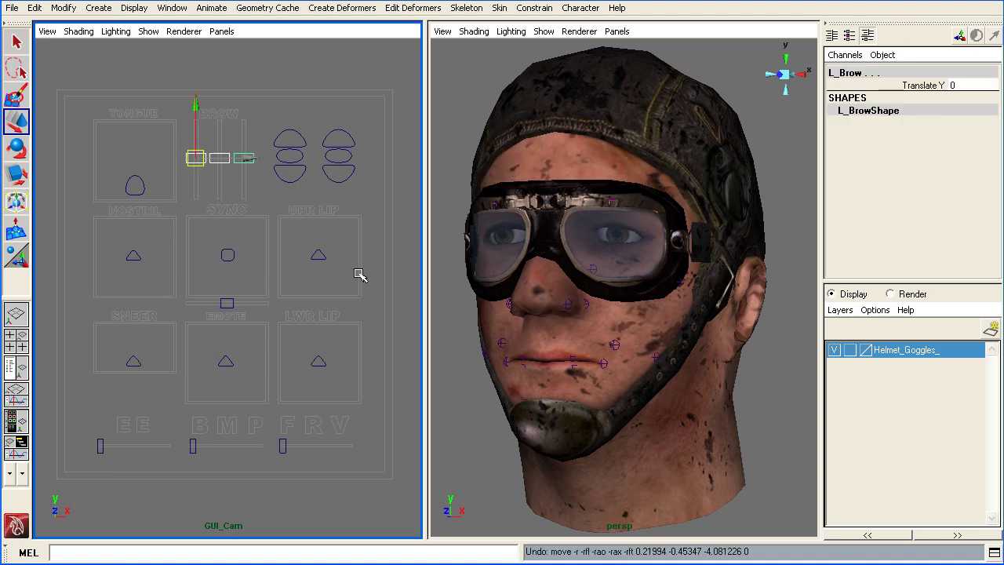
Enlarge the perspective view to fill the workspace and frame the pilot's whole head
key("space")
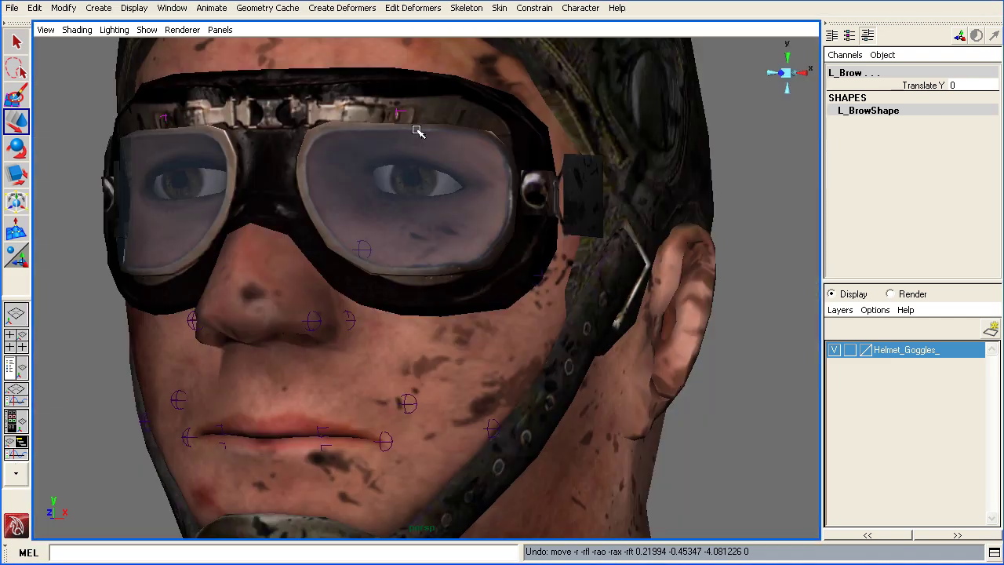
scroll(331, 315, "down", 2)
scroll(331, 315, "down", 2)
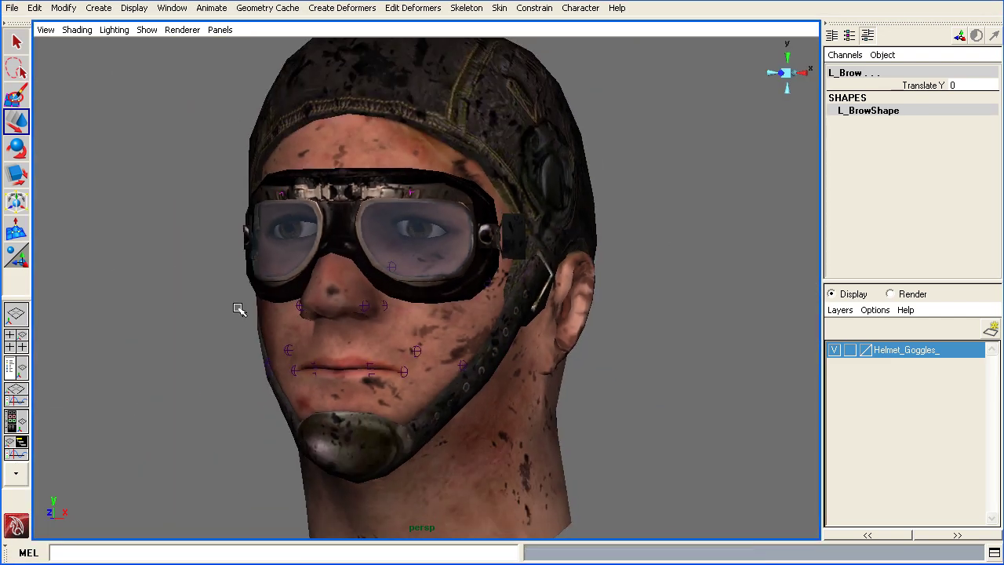
left_click_drag(352, 307, 367, 267, "alt")
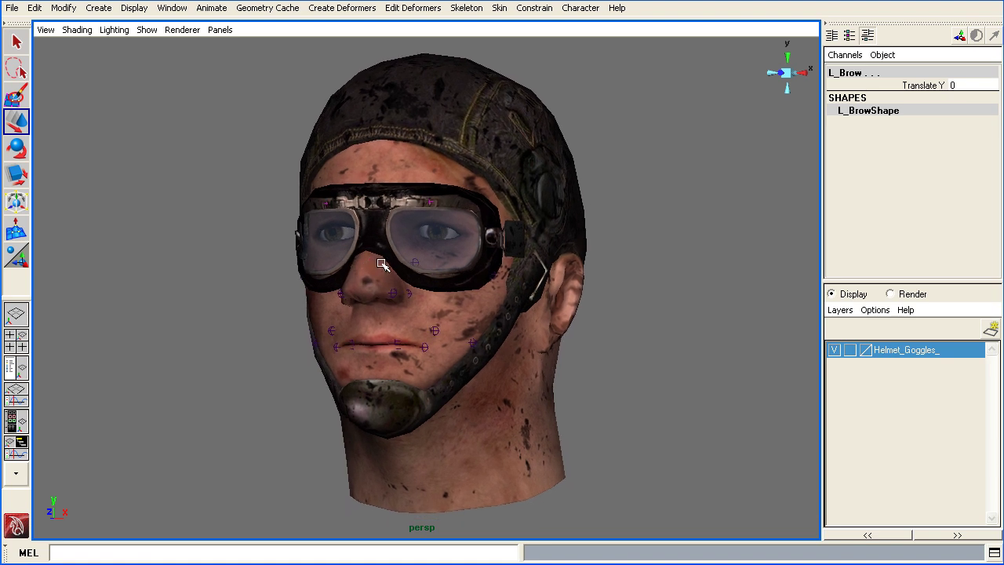